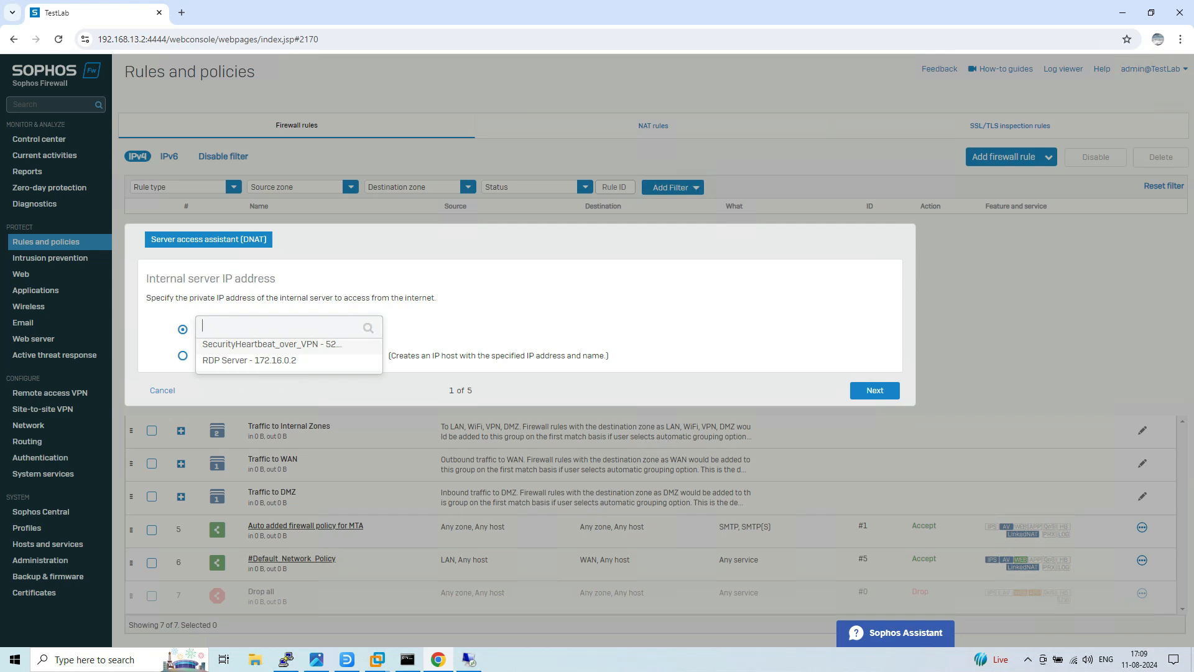
# Choose RDP Server (172.16.0.2) as the internal server and #PortB (192.168.29.187) as the public address.
pyautogui.click(250, 361)
pyautogui.click(874, 386)
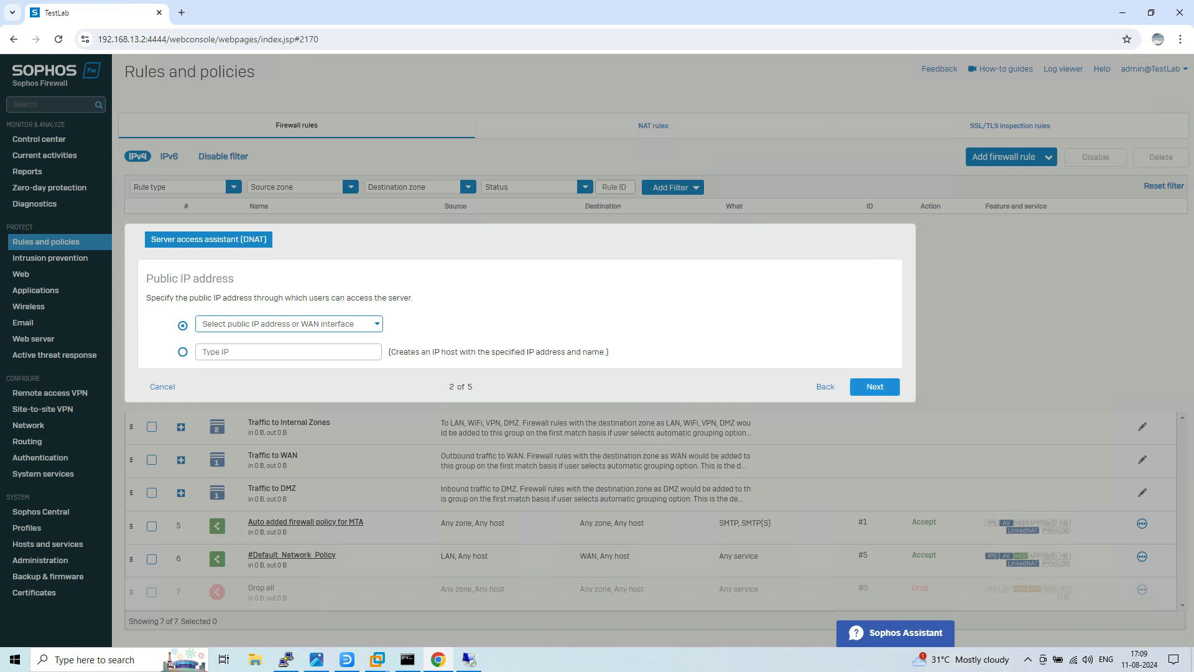
pyautogui.click(288, 324)
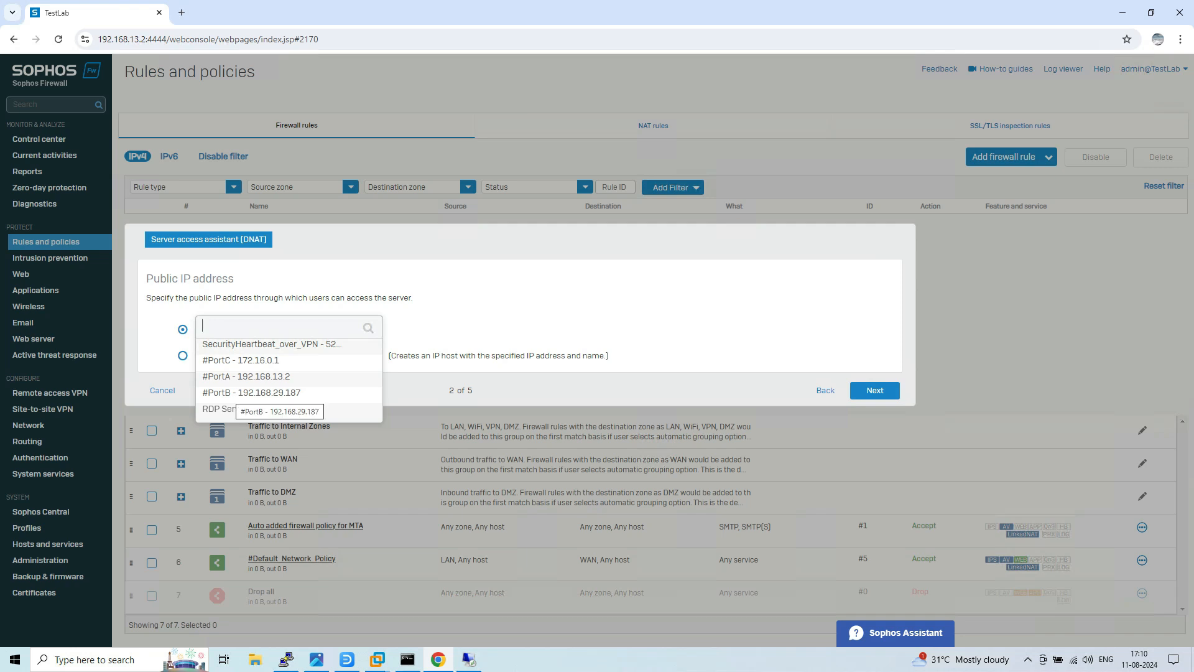
pyautogui.click(248, 393)
pyautogui.click(875, 386)
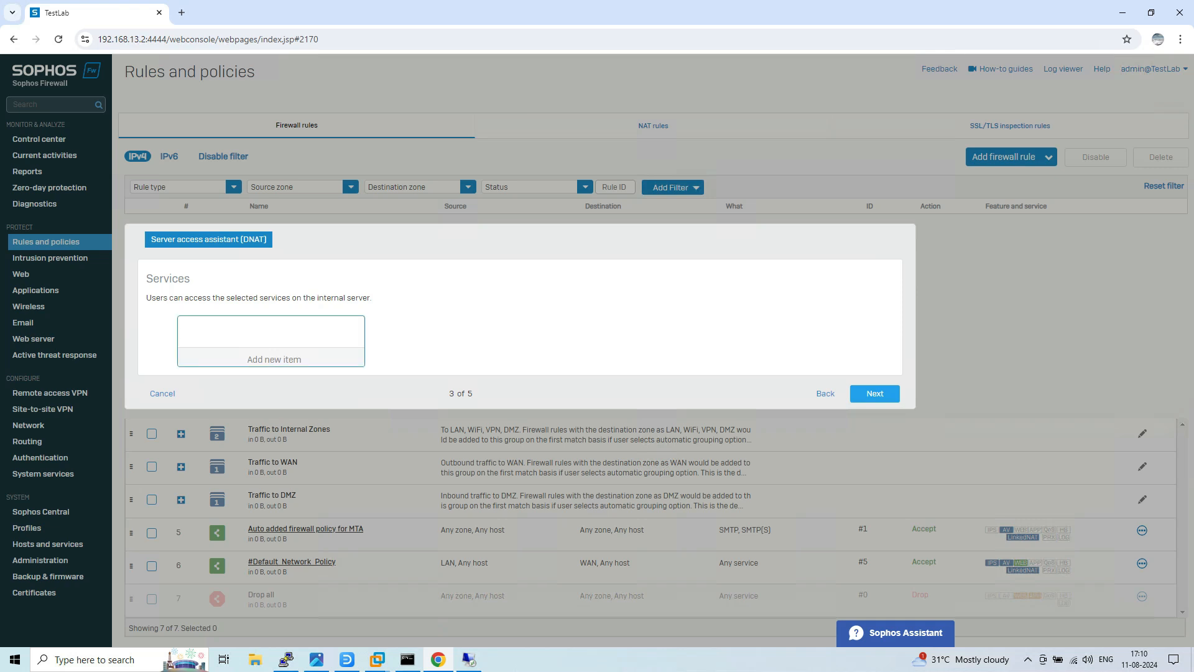
# Add RDP as the only allowed service and continue to the external sources step.
pyautogui.click(274, 360)
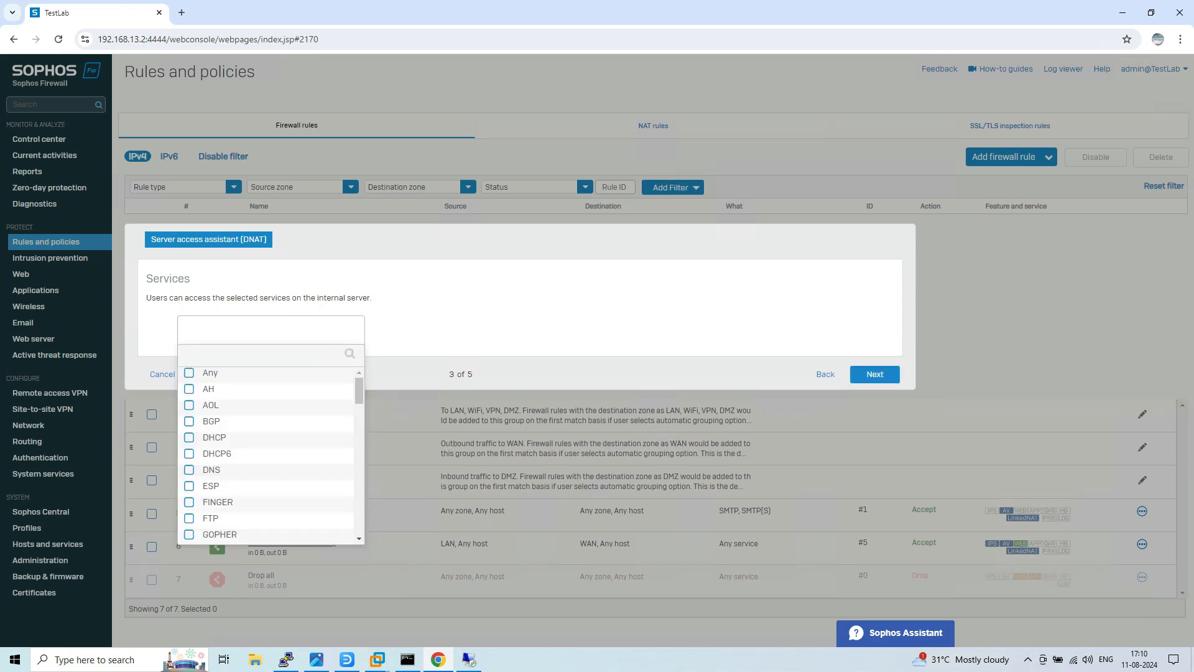
pyautogui.write('rdp')
pyautogui.click(190, 389)
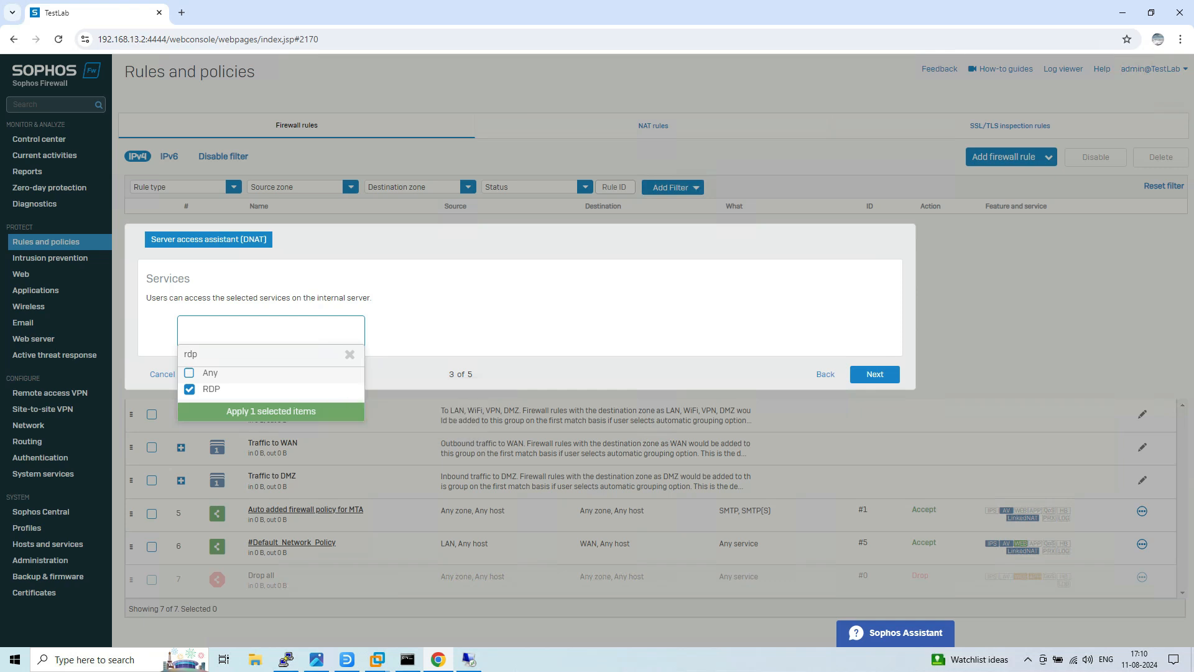
pyautogui.click(270, 411)
pyautogui.click(876, 393)
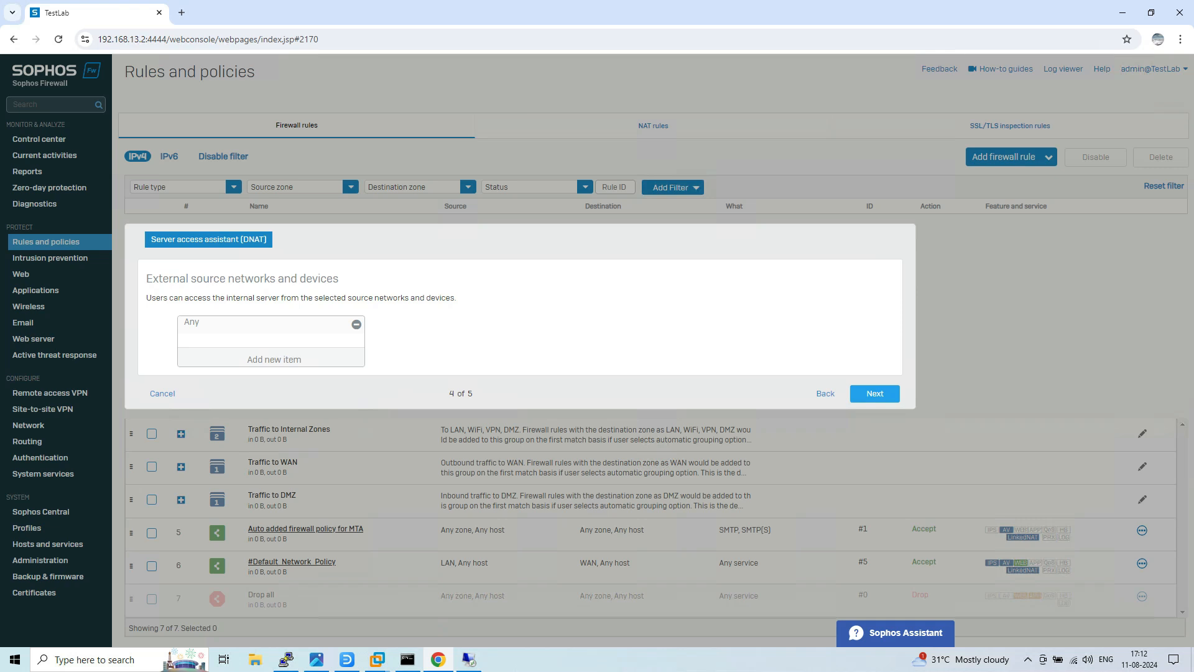
# Review the selection summary and save the new DNAT and firewall rules.
pyautogui.click(876, 394)
pyautogui.scroll(-1, 875, 393)
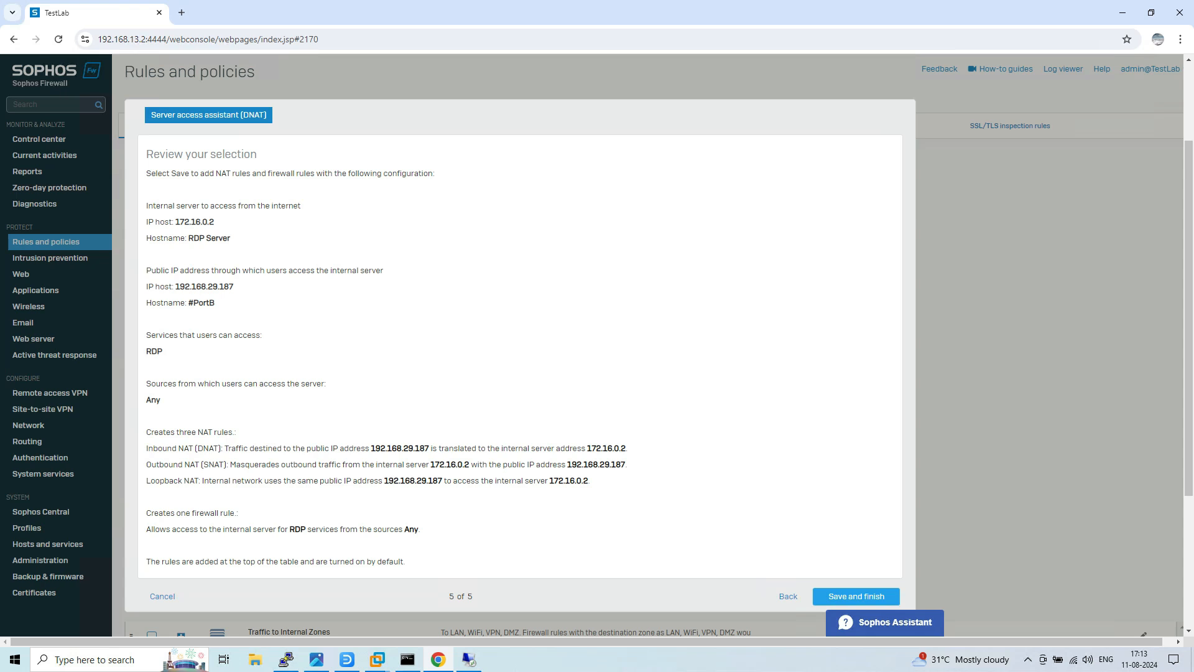
pyautogui.click(857, 596)
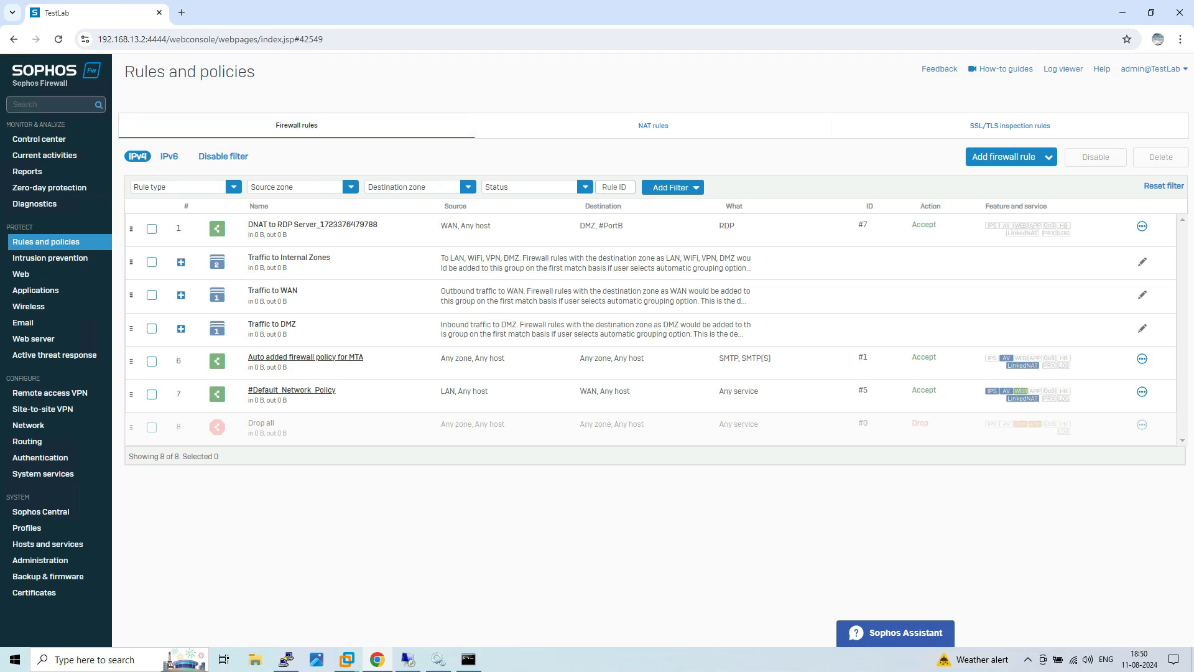
# Check the new entries under NAT rules, then open the DNAT to RDP Server firewall rule.
pyautogui.click(336, 224)
pyautogui.click(654, 125)
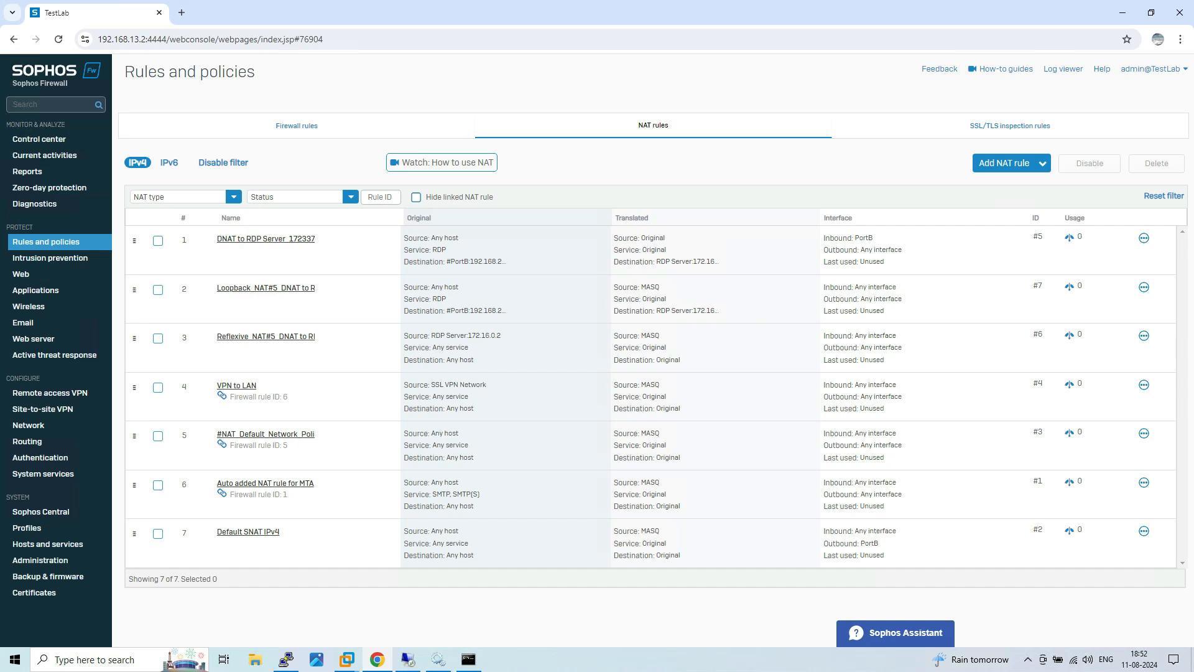
pyautogui.click(330, 129)
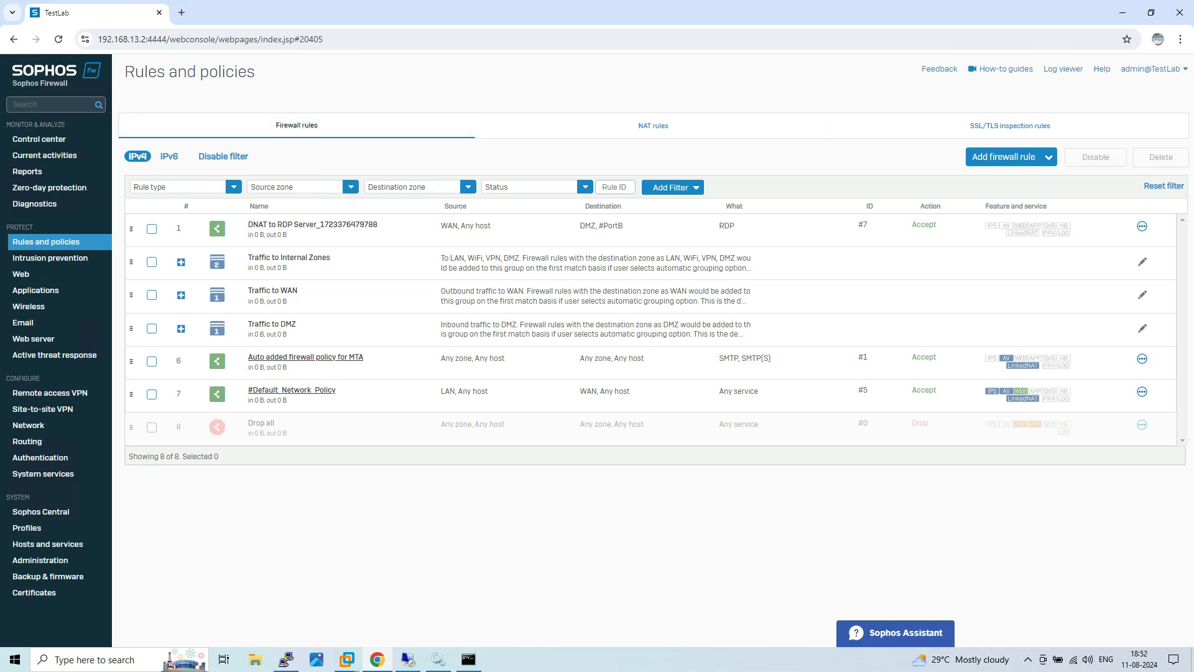
pyautogui.click(313, 225)
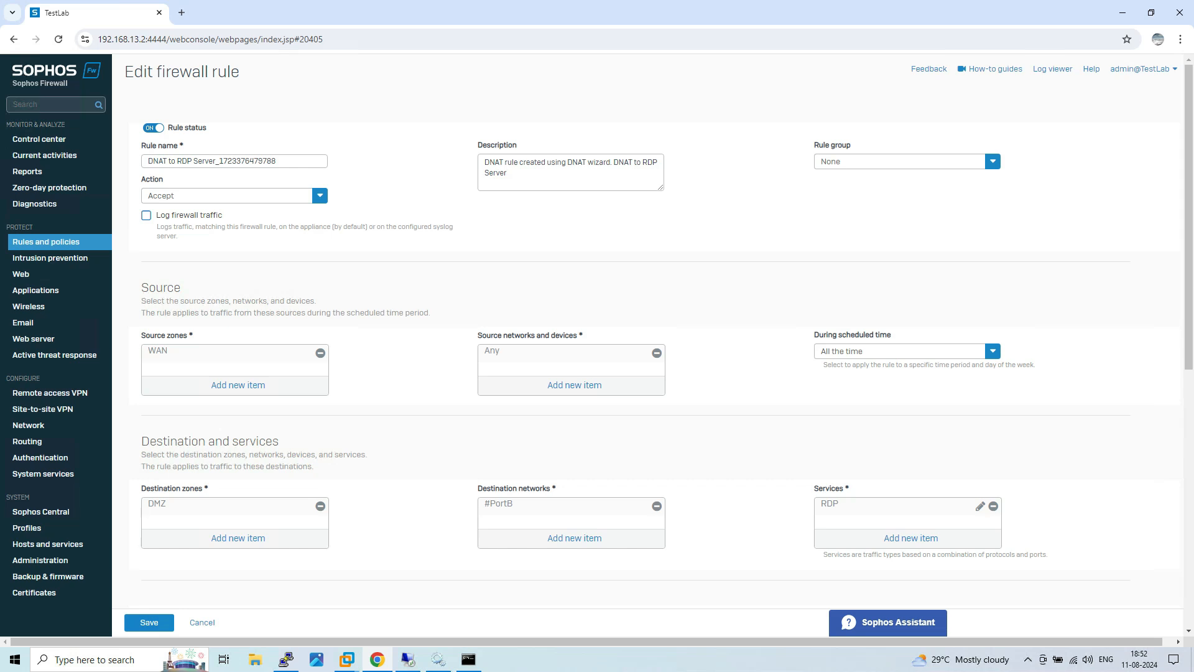
pyautogui.moveTo(163, 504)
pyautogui.moveTo(500, 504)
pyautogui.moveTo(500, 505)
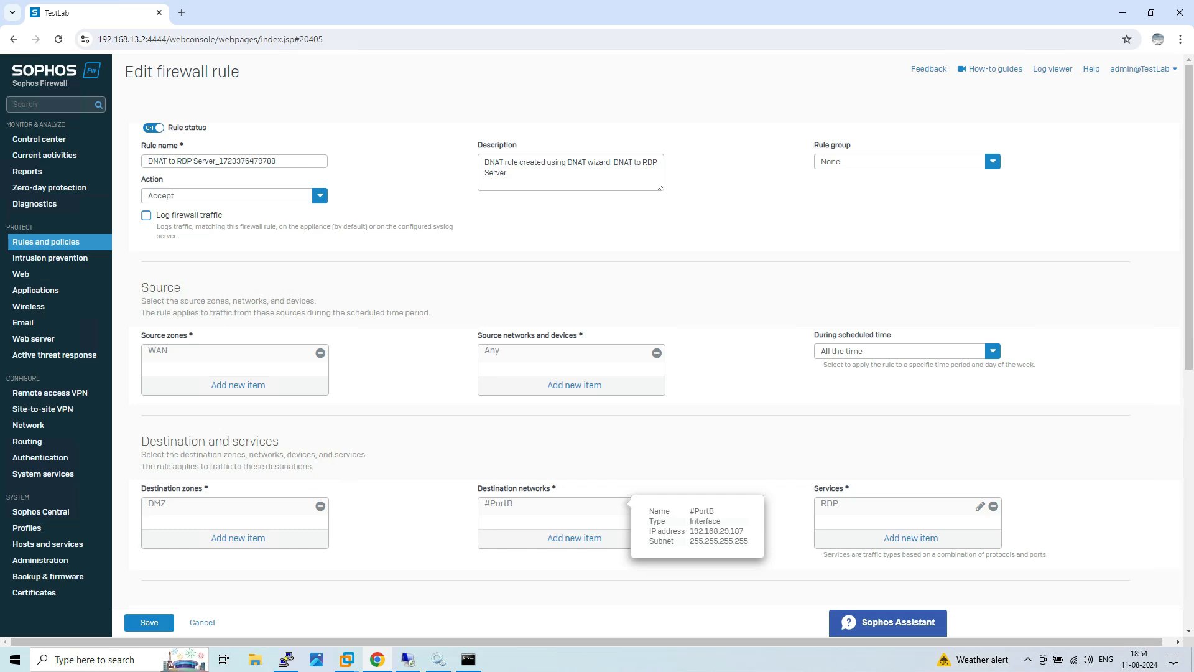
pyautogui.moveTo(834, 504)
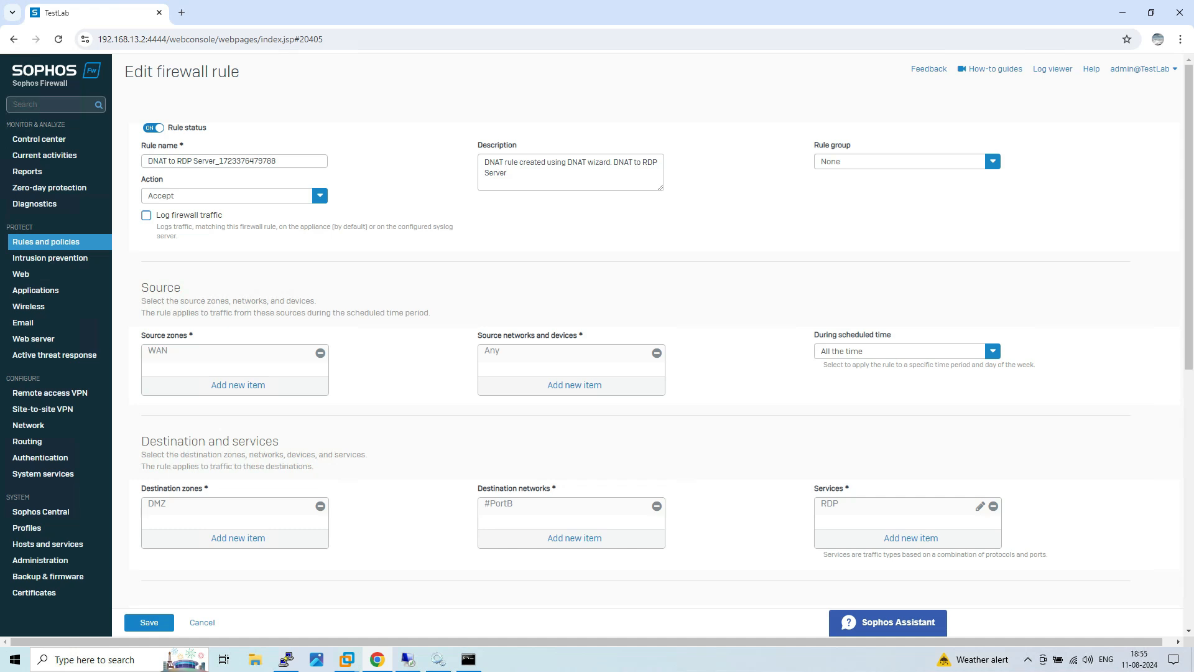
pyautogui.click(202, 622)
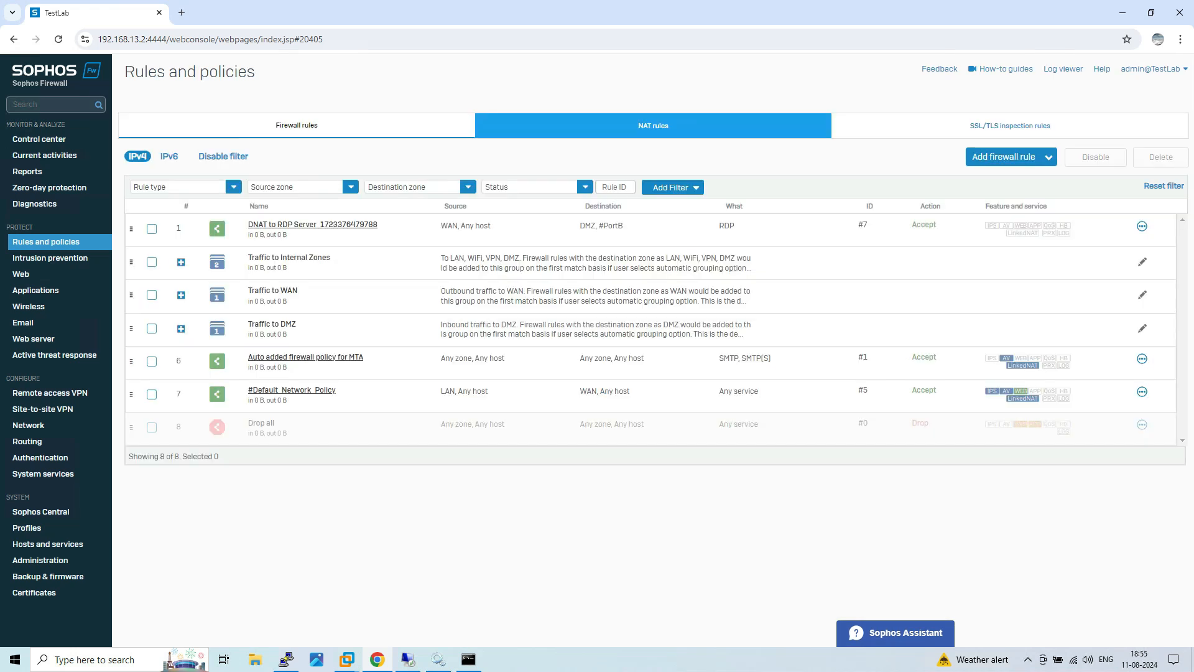
# Inspect the DNAT to RDP Server NAT rule translating #PortB RDP traffic to 172.16.0.2.
pyautogui.click(654, 126)
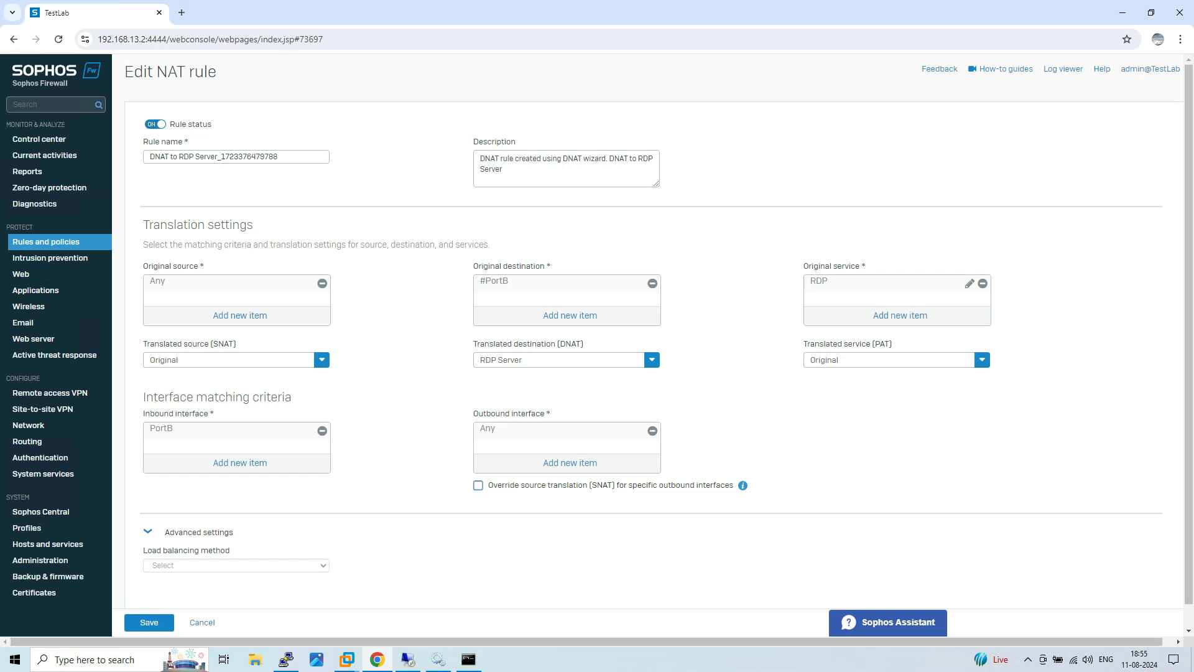
pyautogui.moveTo(527, 361)
pyautogui.moveTo(833, 282)
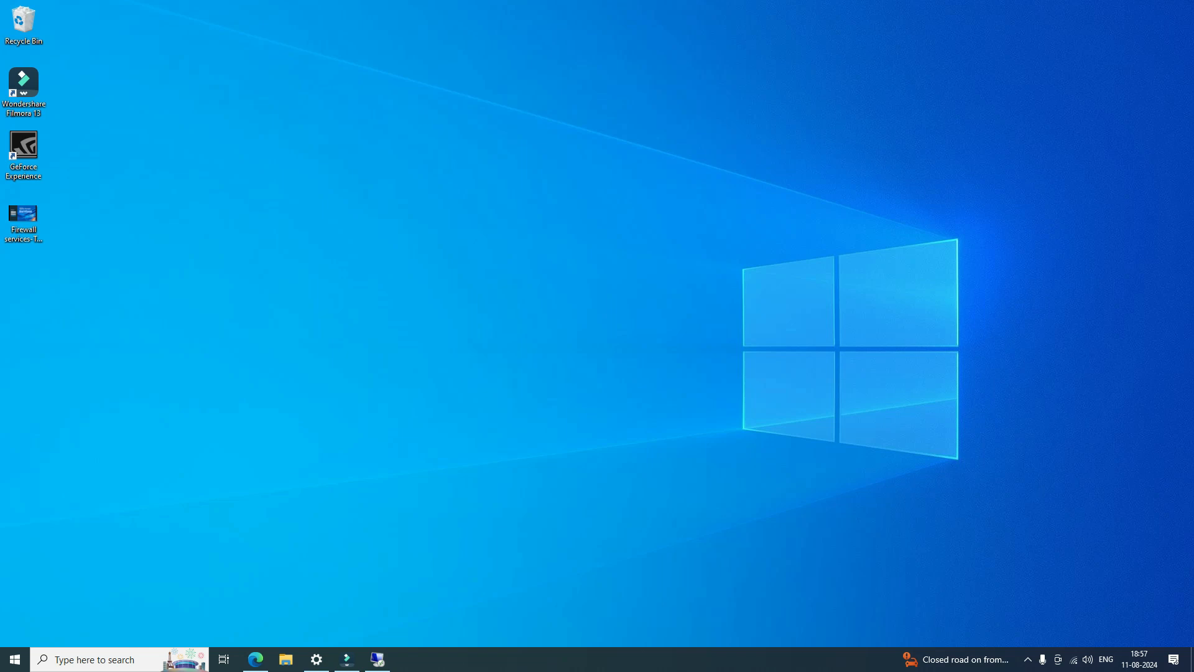
# Launch Remote Desktop Connection via mstsc and connect to 192.168.29.187.
pyautogui.press('super+r')
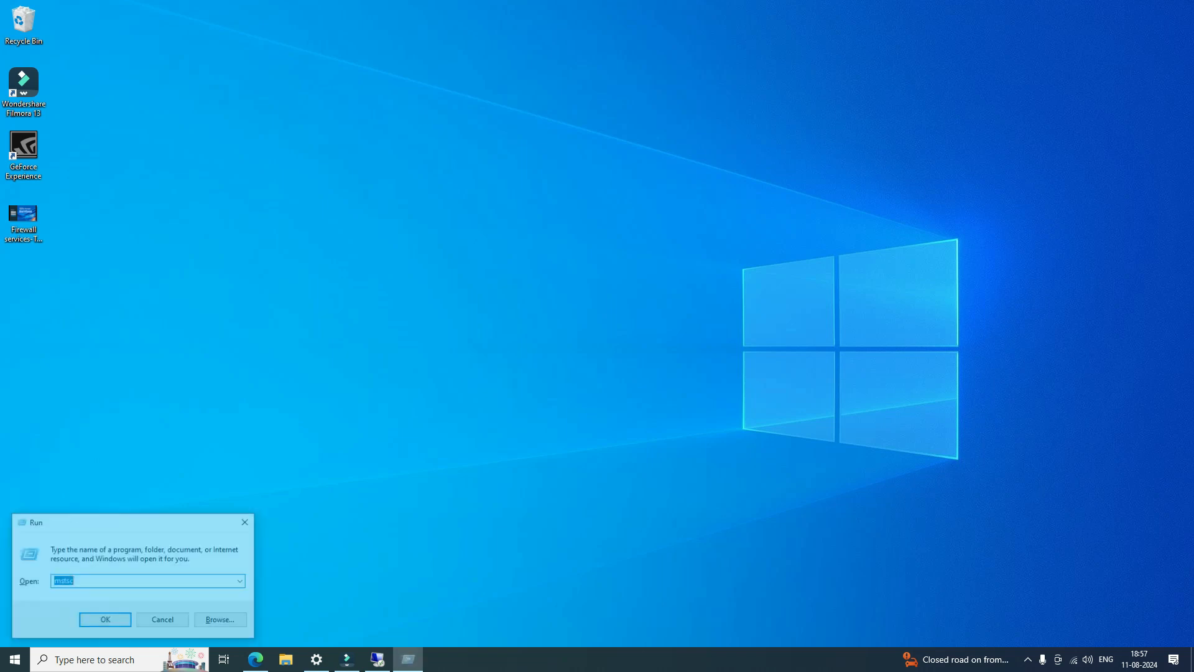
pyautogui.press('Return')
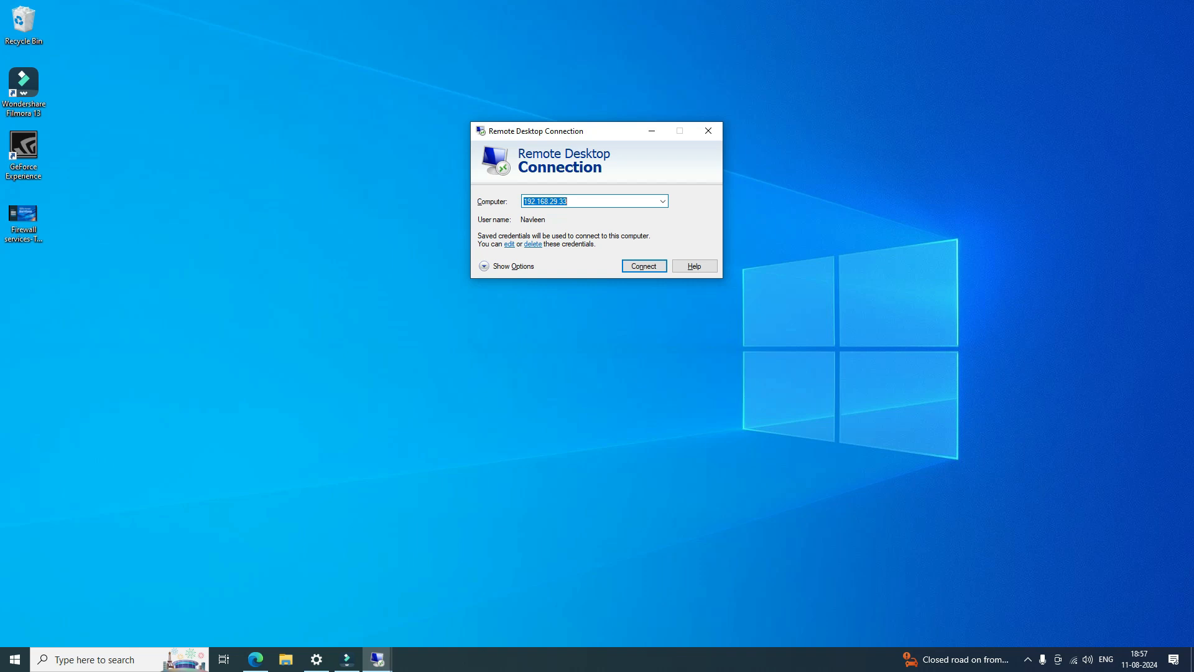
pyautogui.click(579, 201)
pyautogui.press('BackSpace')
pyautogui.press('BackSpace')
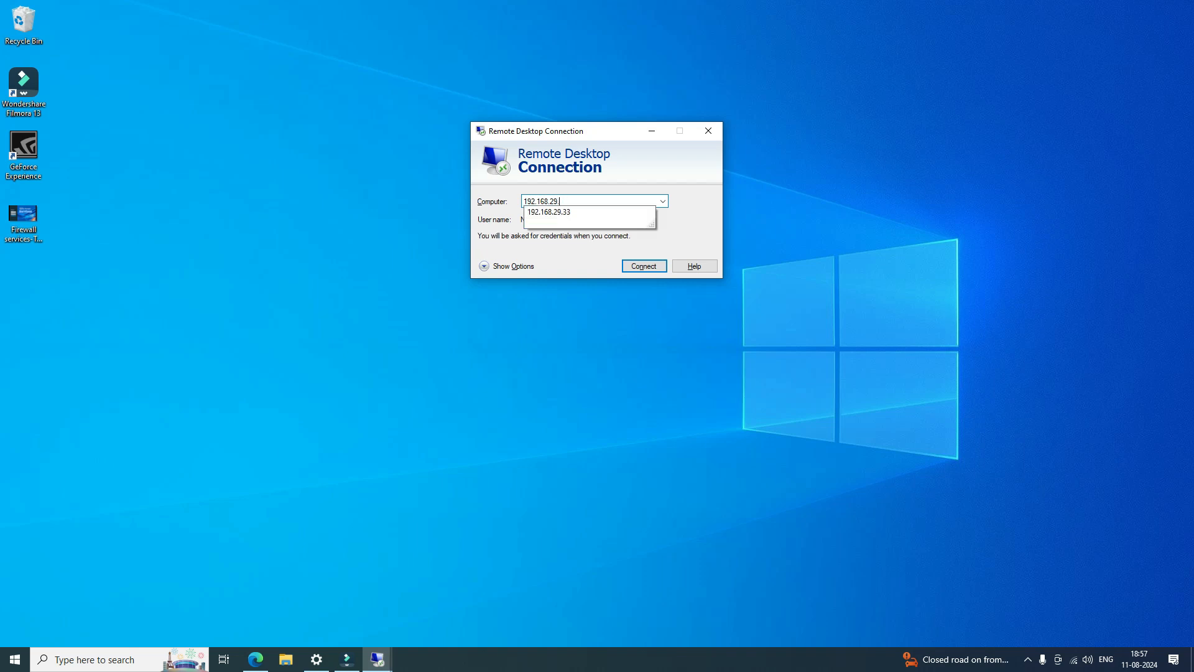
pyautogui.write('187')
pyautogui.press('Return')
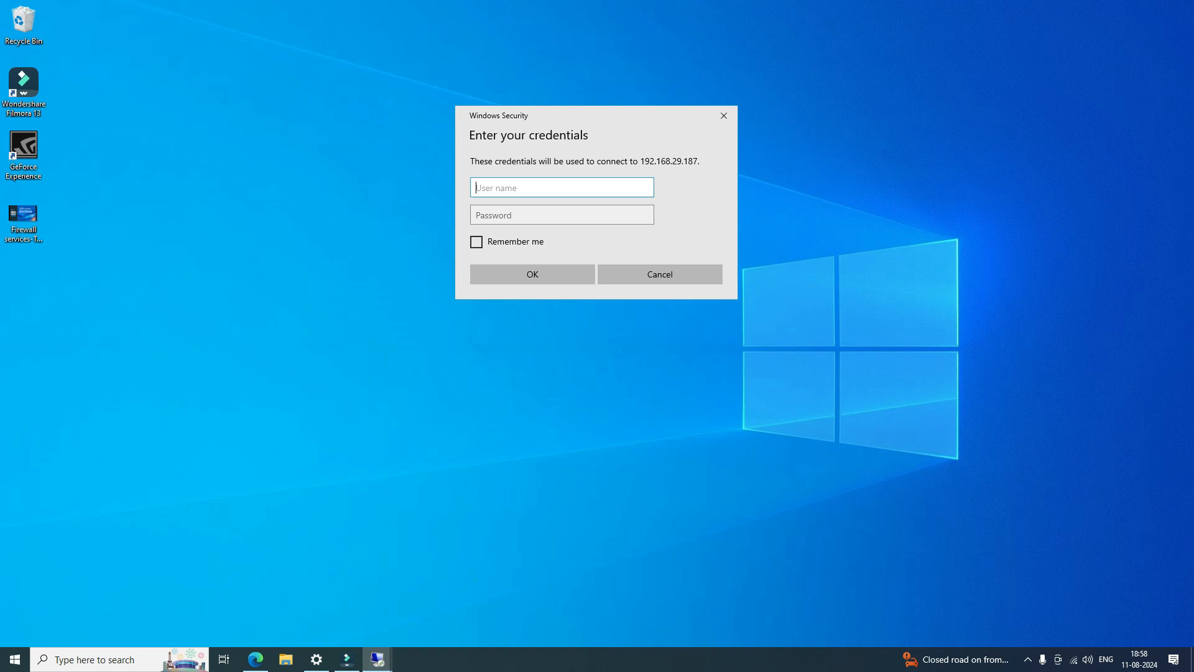
# Sign in with the remote account's user name and password.
pyautogui.write('Test')
pyautogui.press('Tab')
pyautogui.write('••••••••')
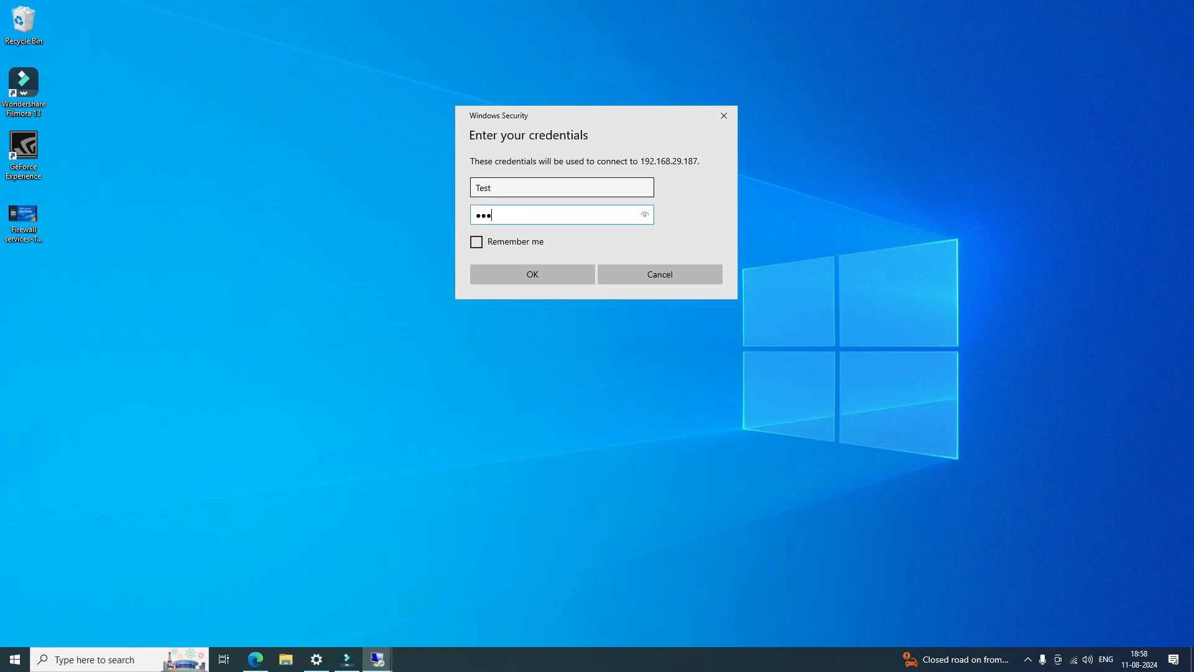
pyautogui.press('Return')
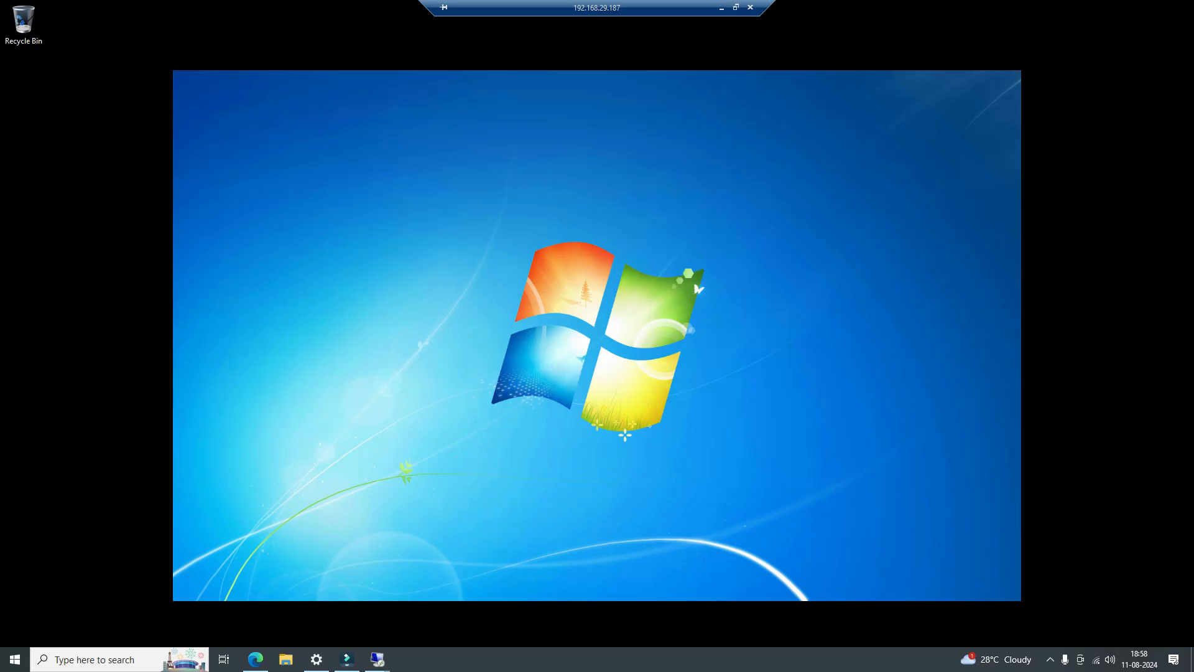